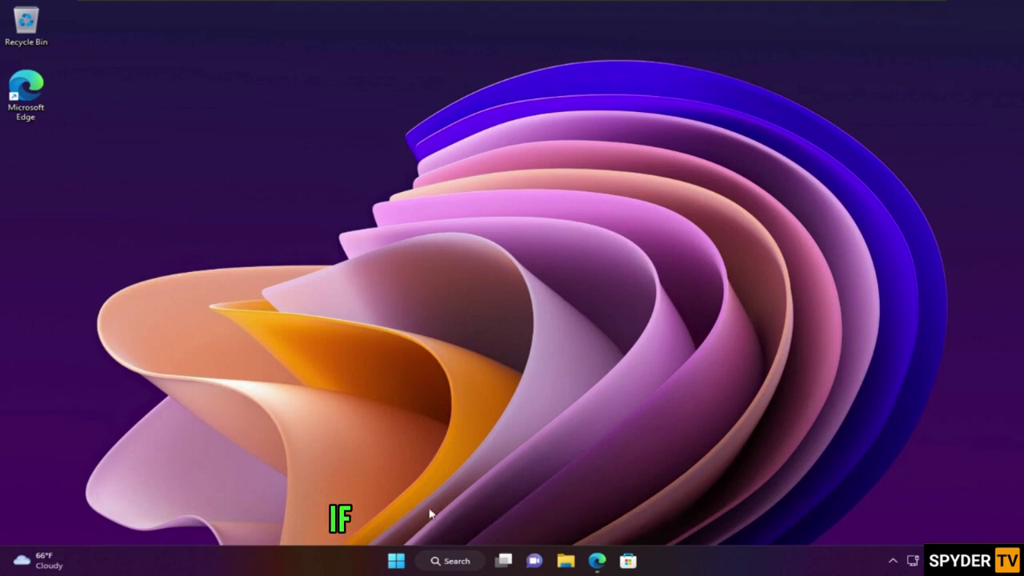
# Launch Snipping Tool from the Start menu search 'sni', then close it
pyautogui.click(394, 560)
pyautogui.write('s')
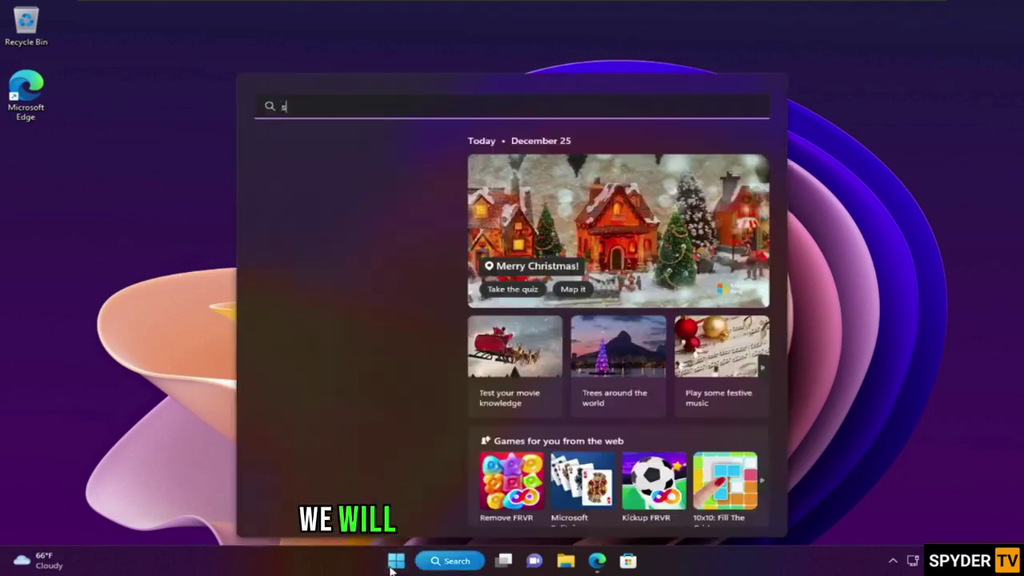
pyautogui.write('ni')
pyautogui.press('Return')
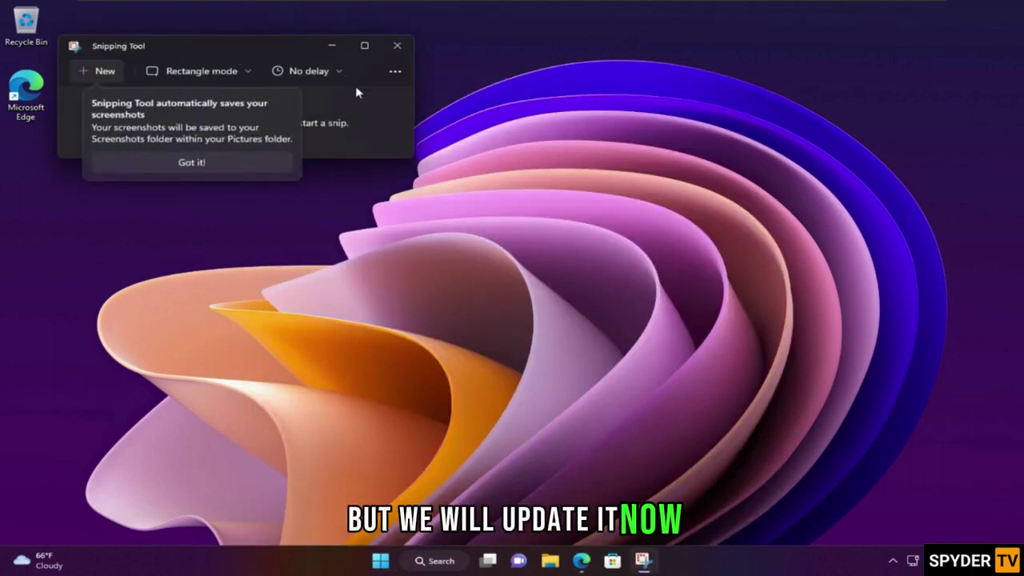
pyautogui.click(395, 48)
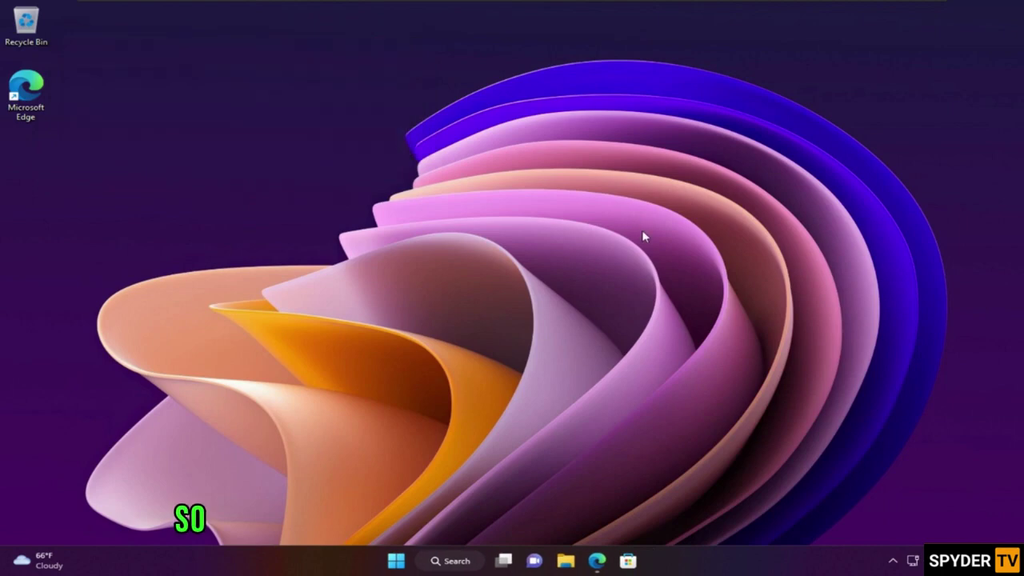
# Copy the product ID 9MZ95KL8MR0L from the Snipping Tool store page URL and switch to rg-adguard
pyautogui.click(596, 563)
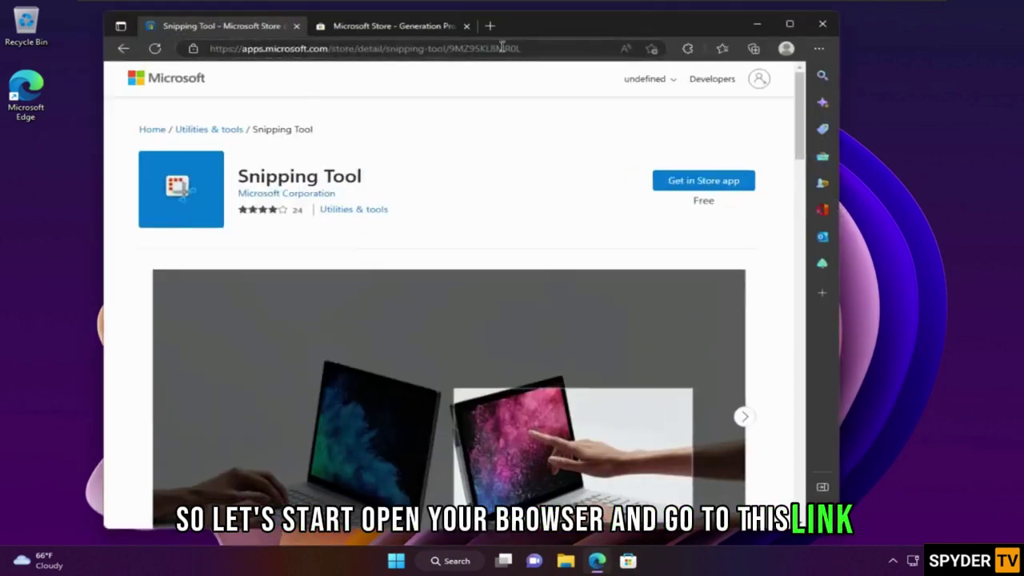
pyautogui.click(533, 49)
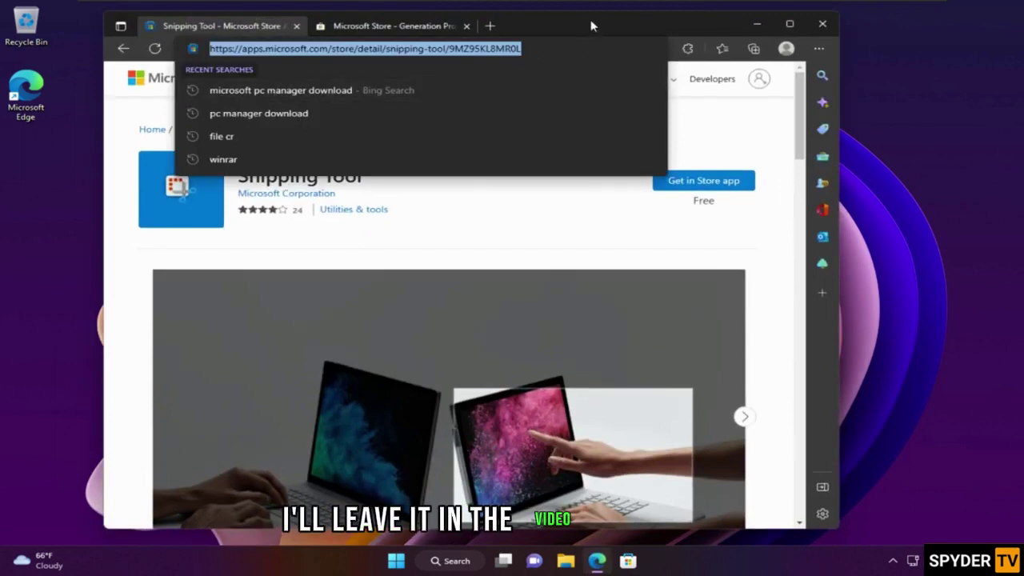
pyautogui.click(593, 86)
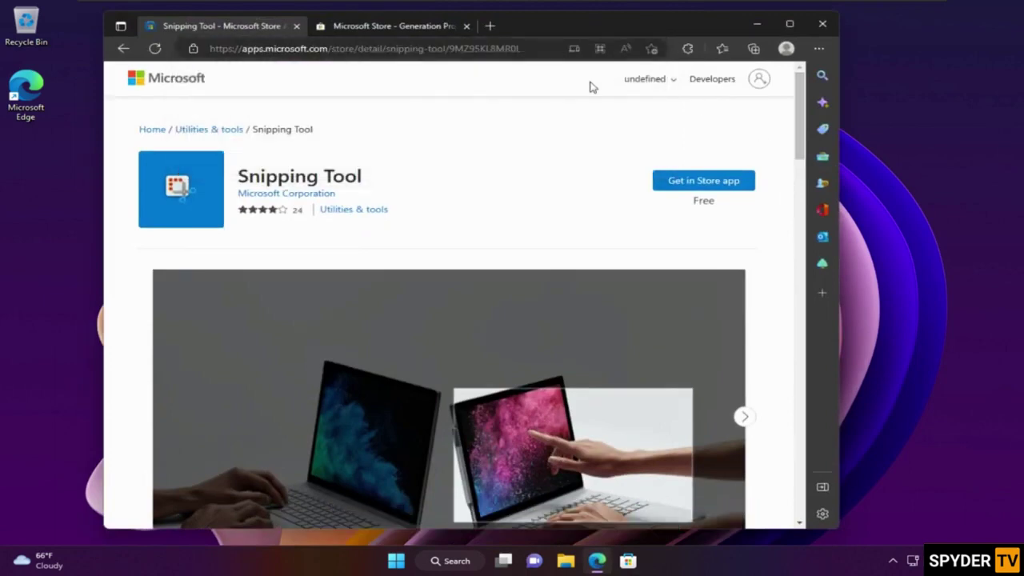
pyautogui.click(536, 50)
pyautogui.click(537, 50)
pyautogui.moveTo(537, 50); pyautogui.dragTo(453, 52)
pyautogui.rightClick(456, 53)
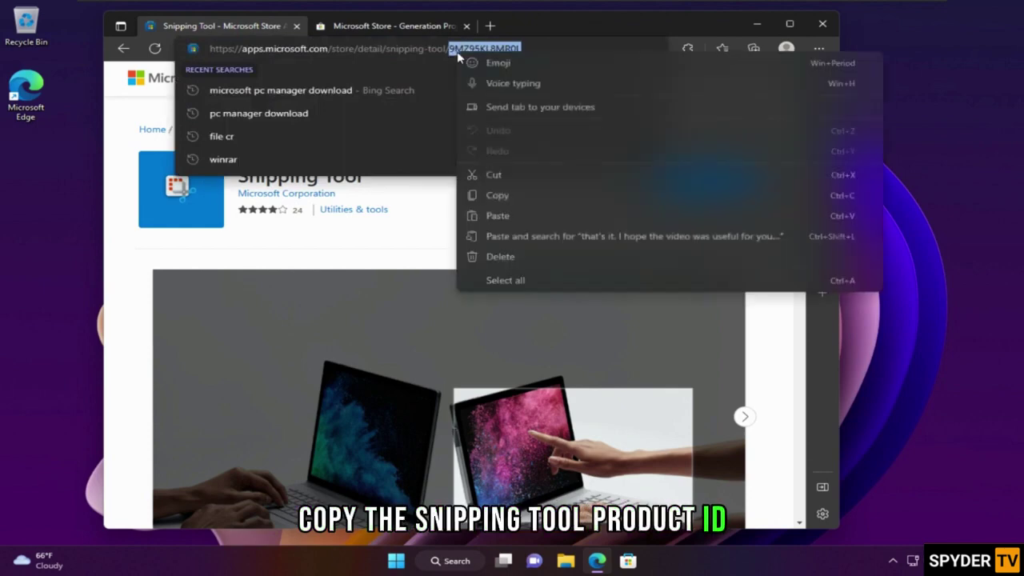
pyautogui.click(494, 195)
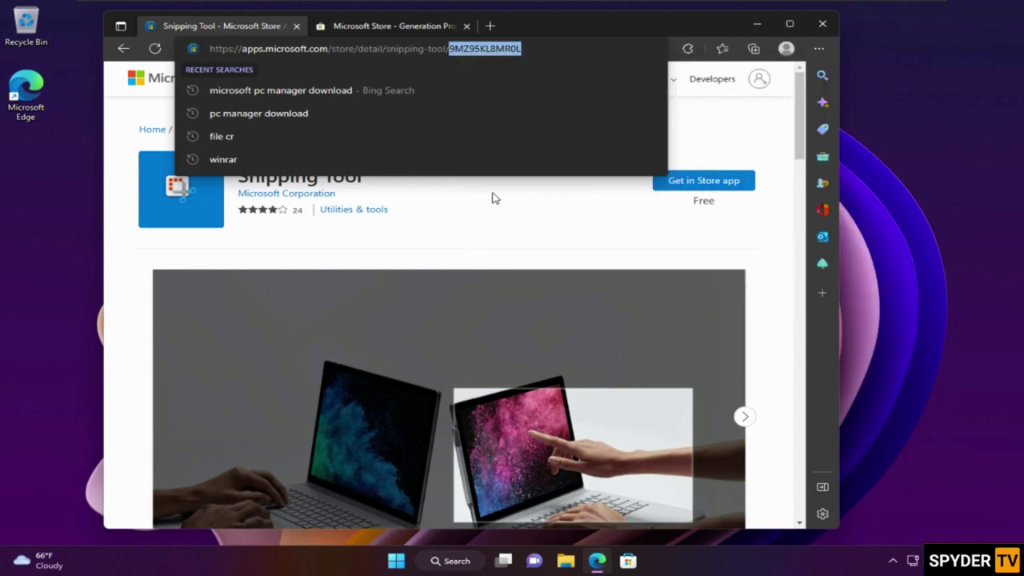
pyautogui.click(376, 27)
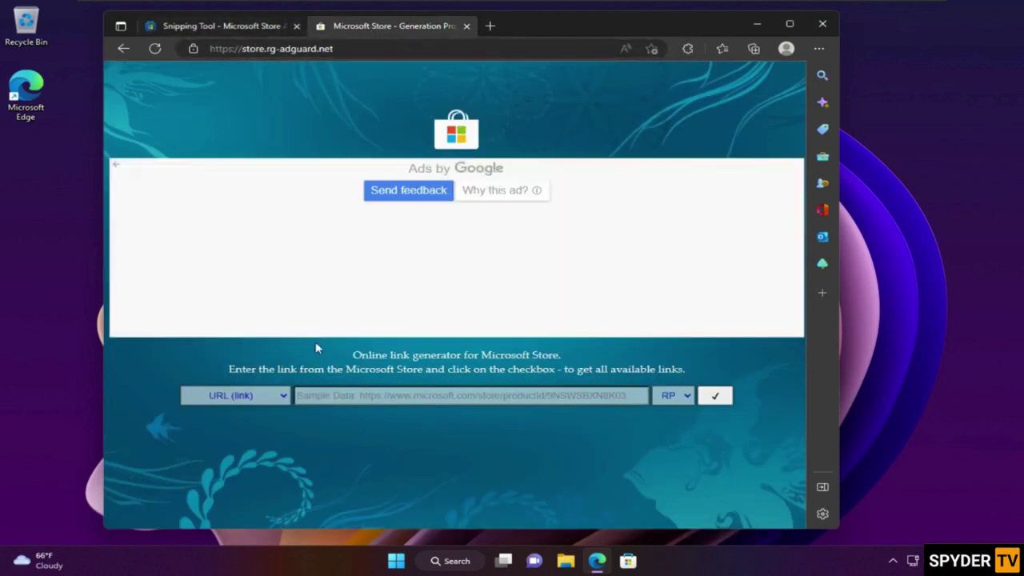
# Look up ProductId 9MZ95KL8MR0L on the Fast ring and generate its download links
pyautogui.click(287, 404)
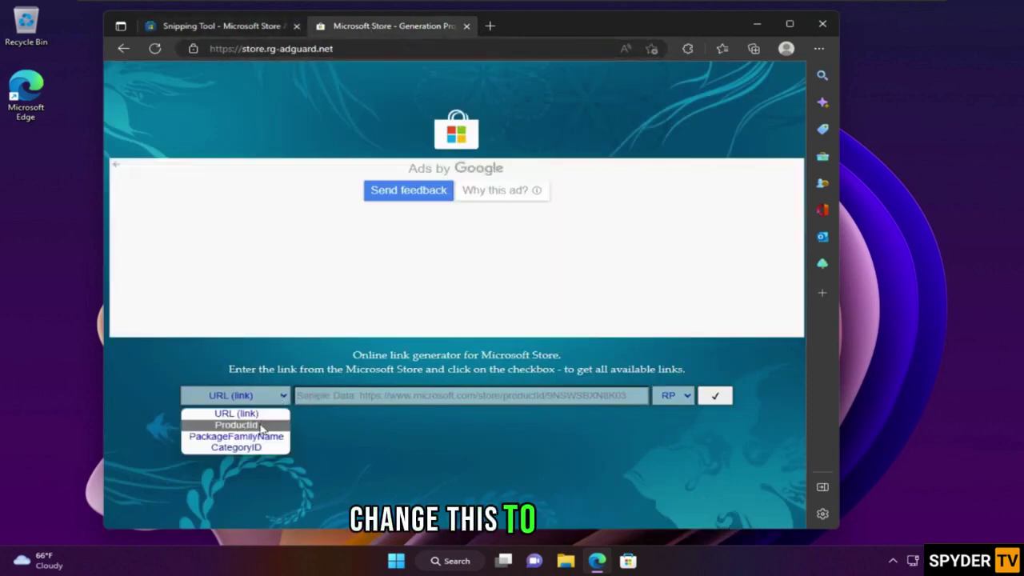
pyautogui.click(260, 425)
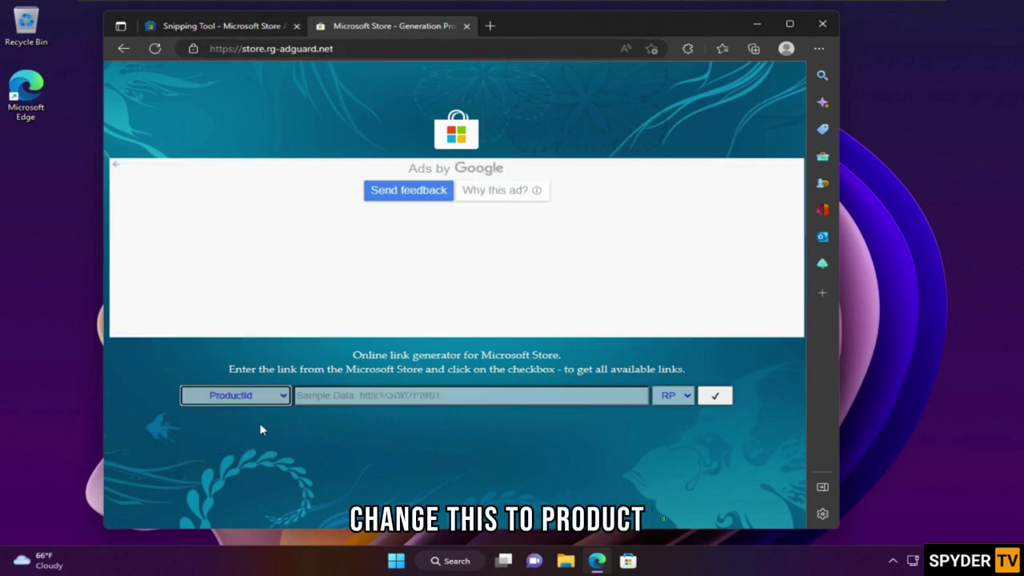
pyautogui.rightClick(337, 397)
pyautogui.click(381, 163)
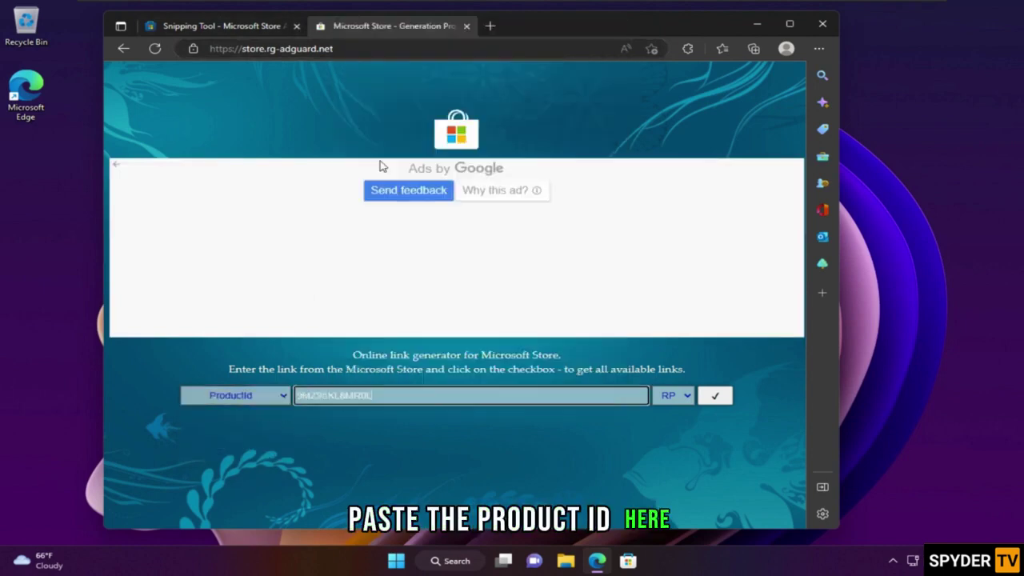
pyautogui.click(681, 400)
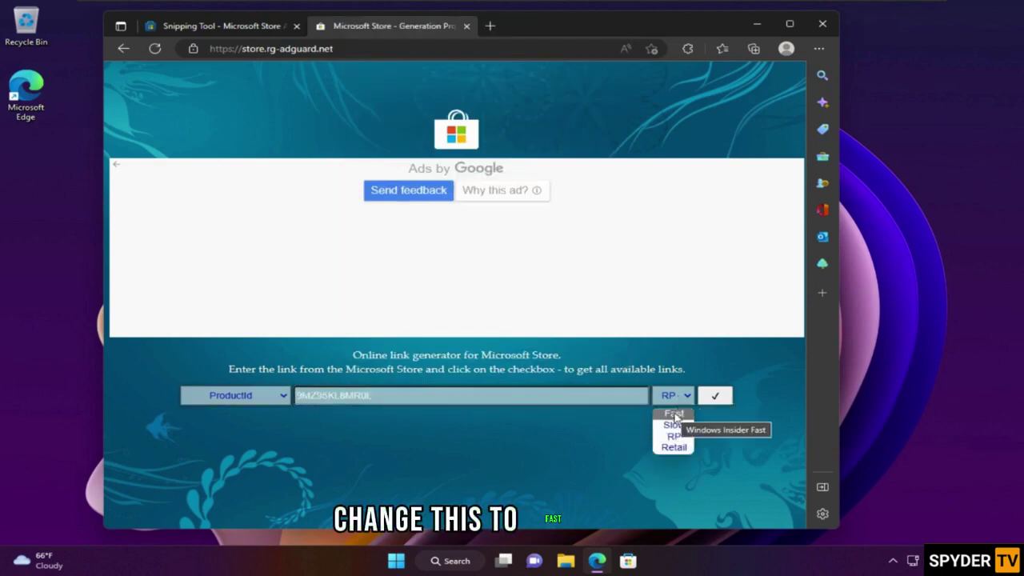
pyautogui.click(674, 413)
pyautogui.click(713, 397)
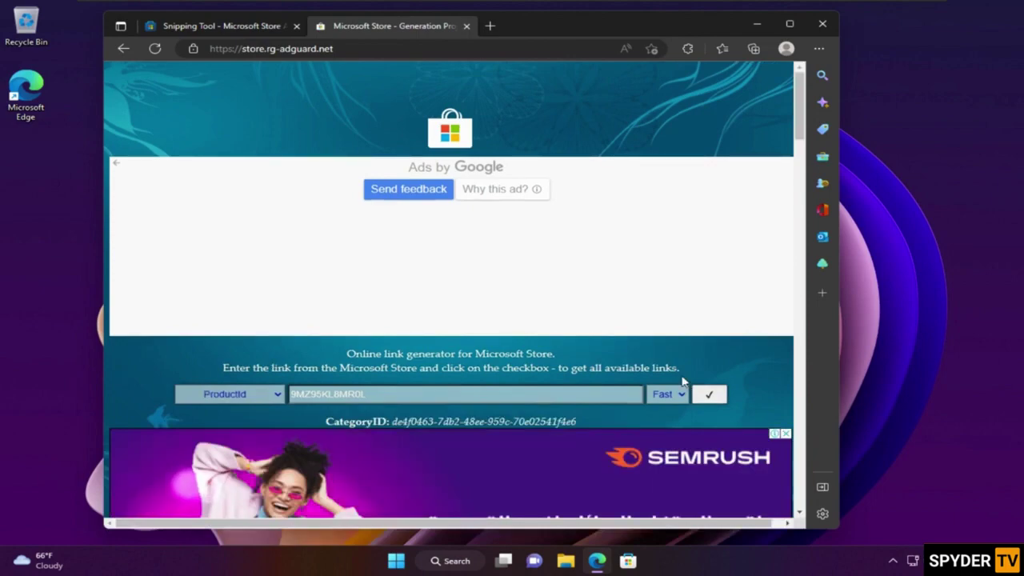
# Save the Microsoft.ScreenSketch_2022.2211.35.0 msixbundle link to Downloads
pyautogui.scroll(-10, 682, 382)
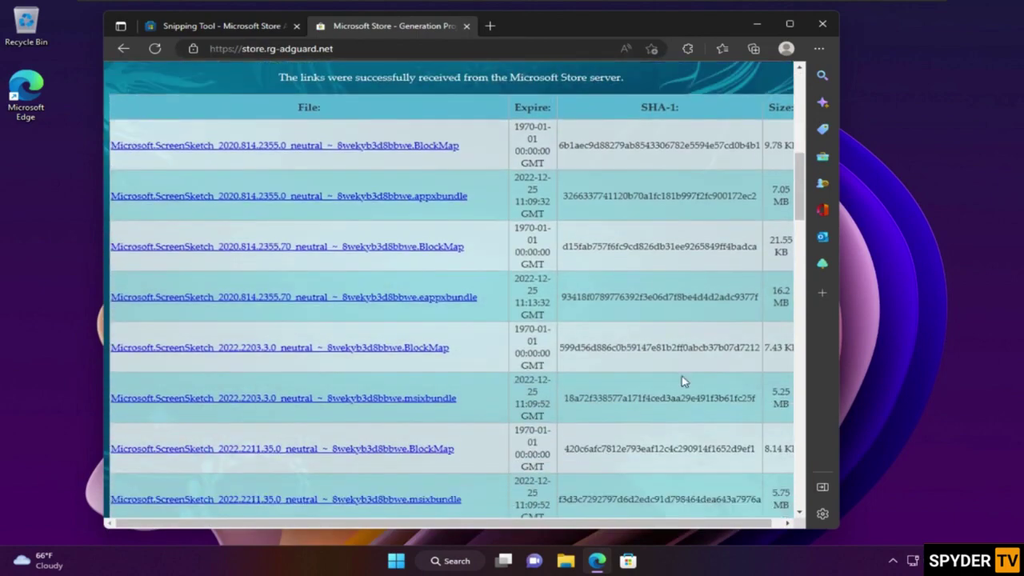
pyautogui.scroll(-1, 682, 382)
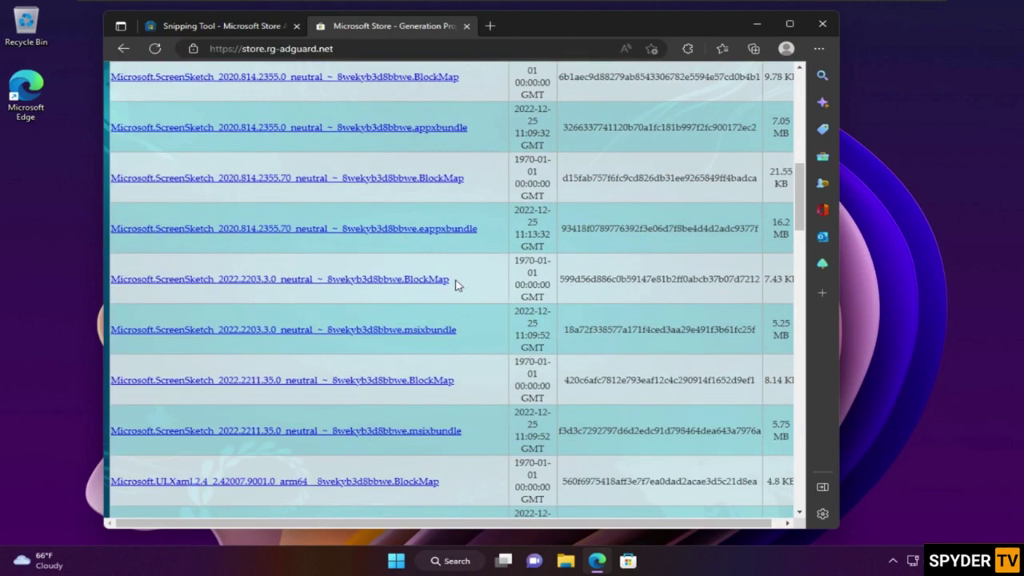
pyautogui.scroll(-2, 456, 286)
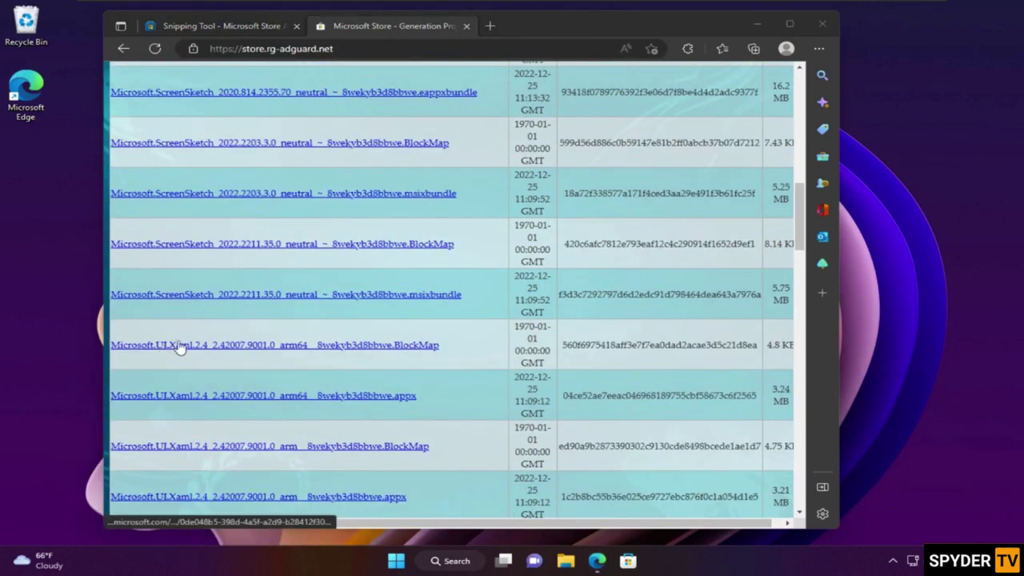
pyautogui.rightClick(321, 301)
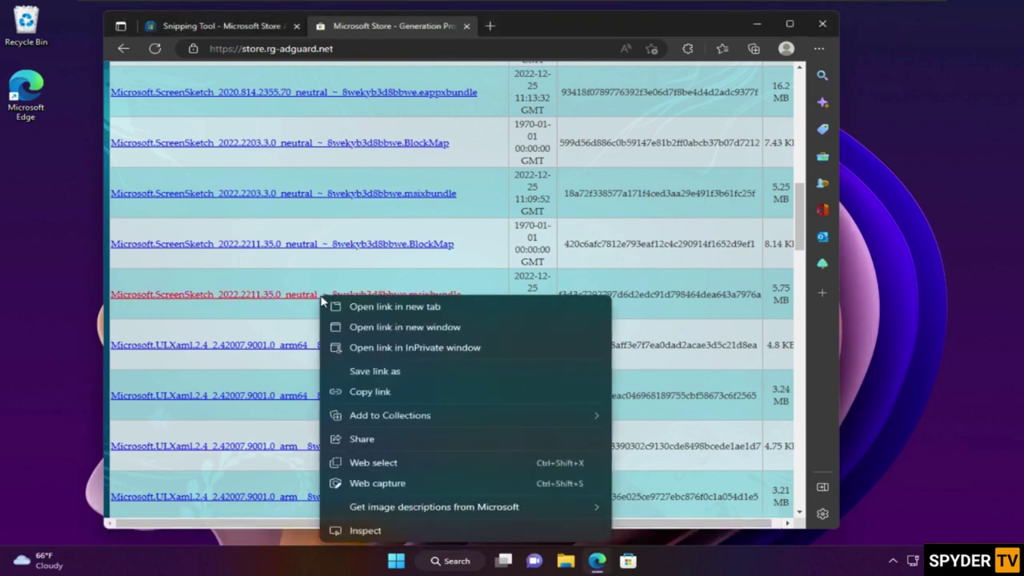
pyautogui.click(360, 370)
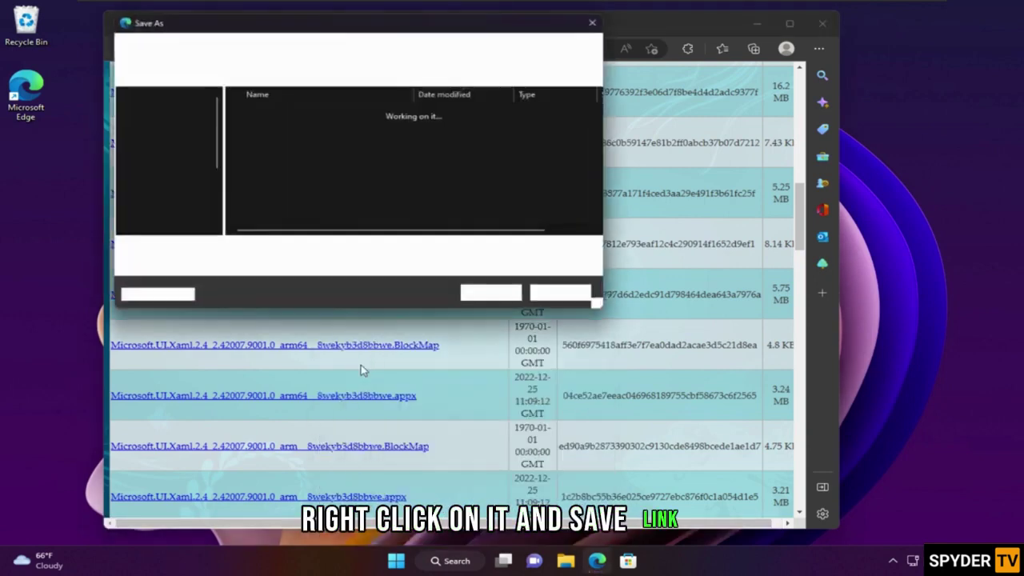
pyautogui.click(503, 303)
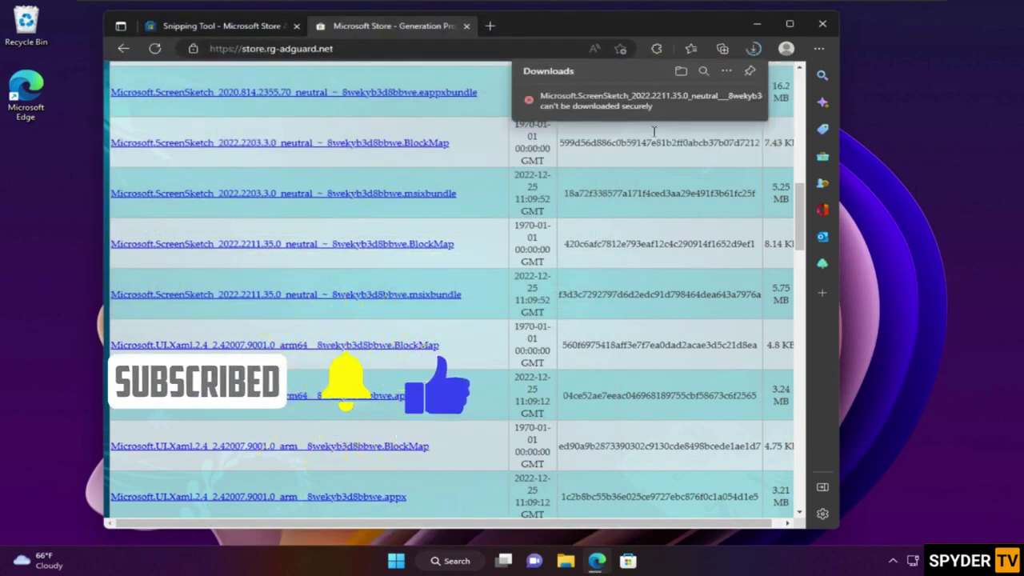
# Keep the blocked msixbundle download despite the security warning
pyautogui.click(739, 101)
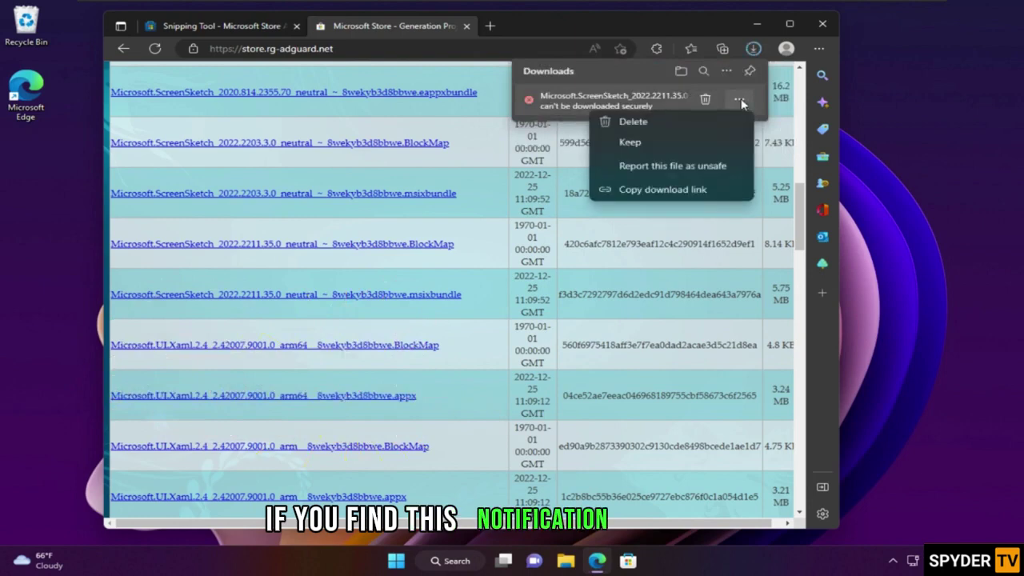
pyautogui.click(642, 143)
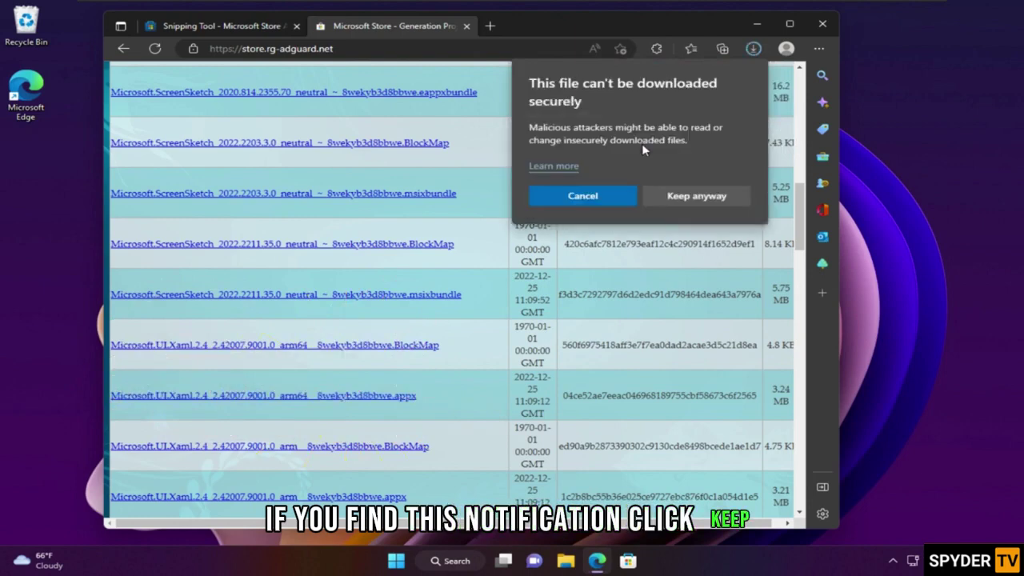
pyautogui.click(686, 200)
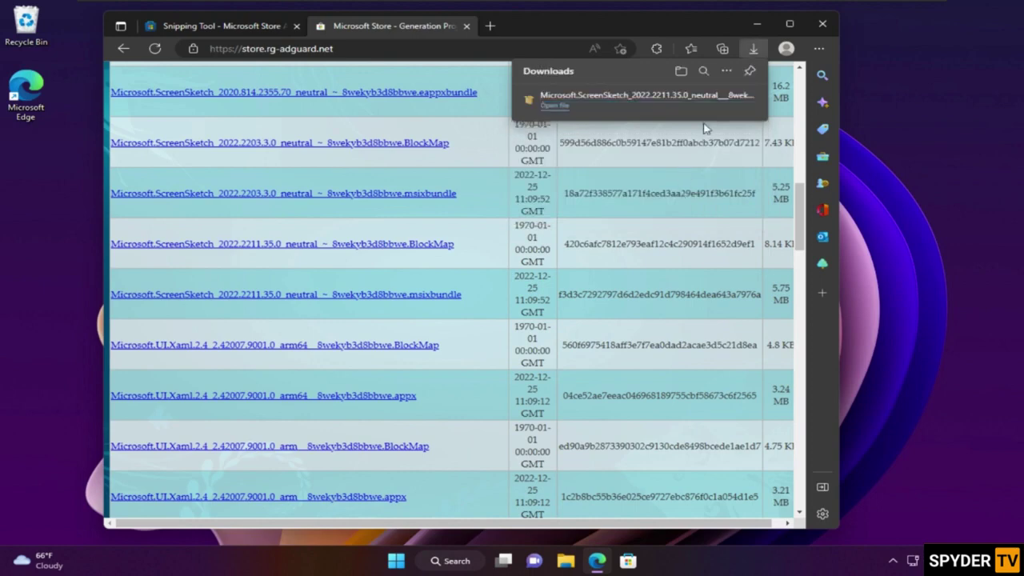
# Open the downloaded ScreenSketch bundle from its folder and update Snipping Tool to 11.2211.35.0
pyautogui.click(707, 98)
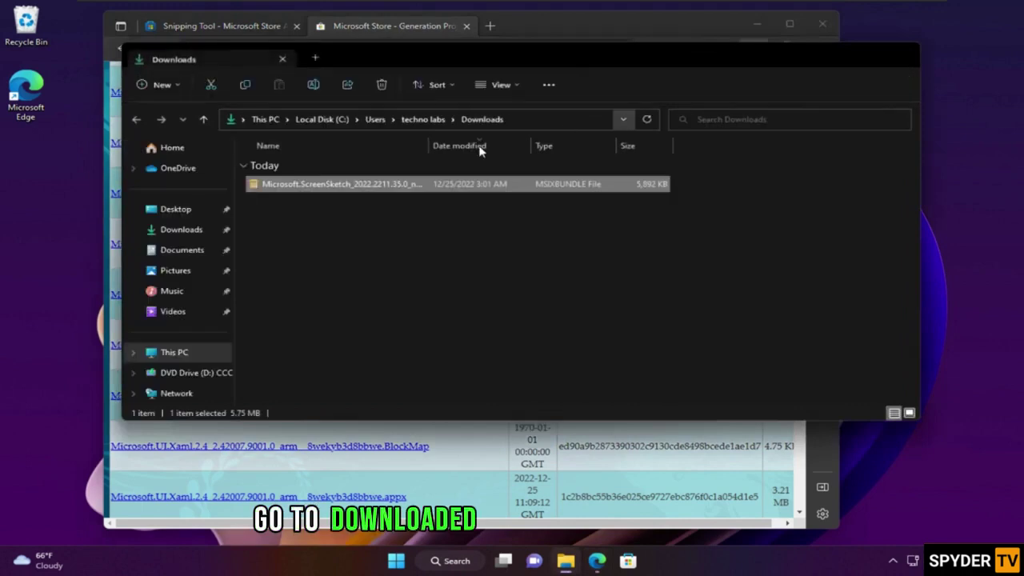
pyautogui.doubleClick(300, 184)
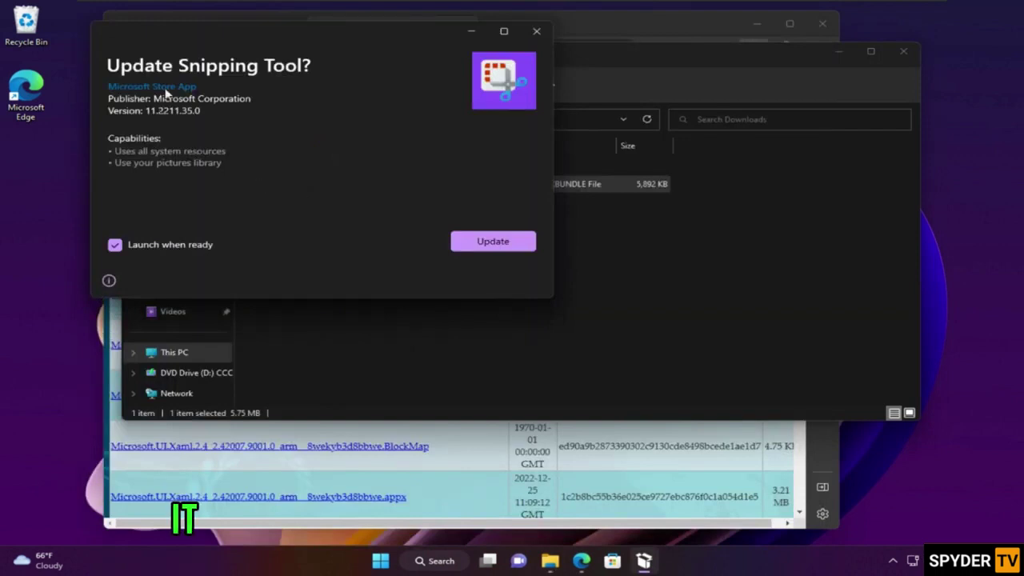
pyautogui.click(505, 251)
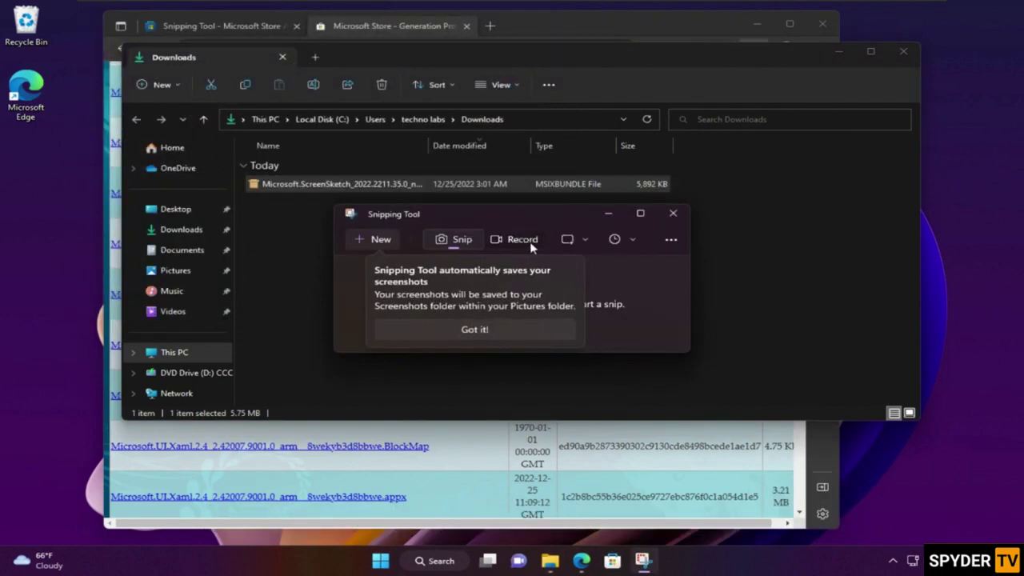
# Switch to Record mode and start recording an area drawn over the browser and Downloads windows
pyautogui.click(530, 242)
pyautogui.click(530, 242)
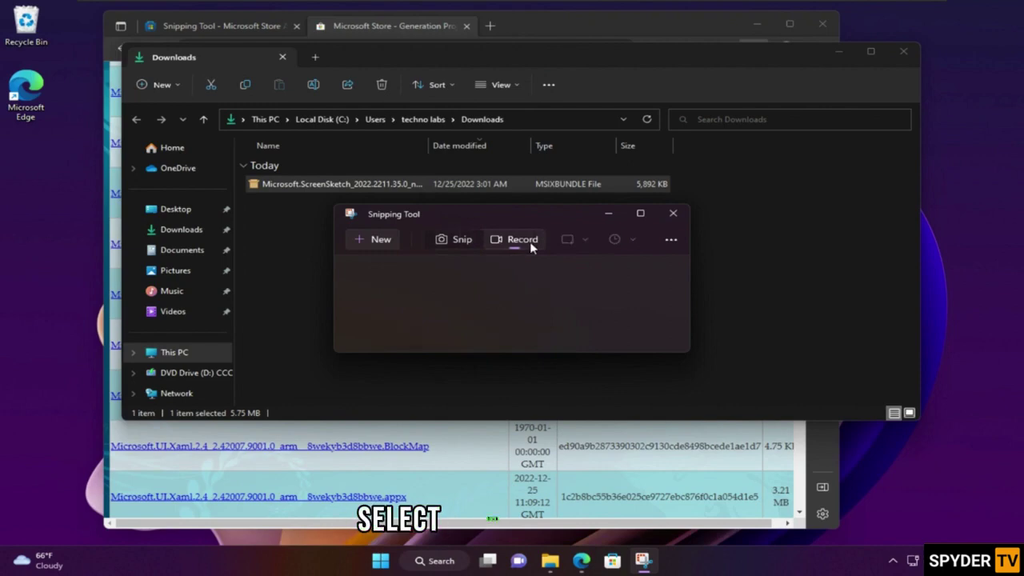
pyautogui.click(377, 241)
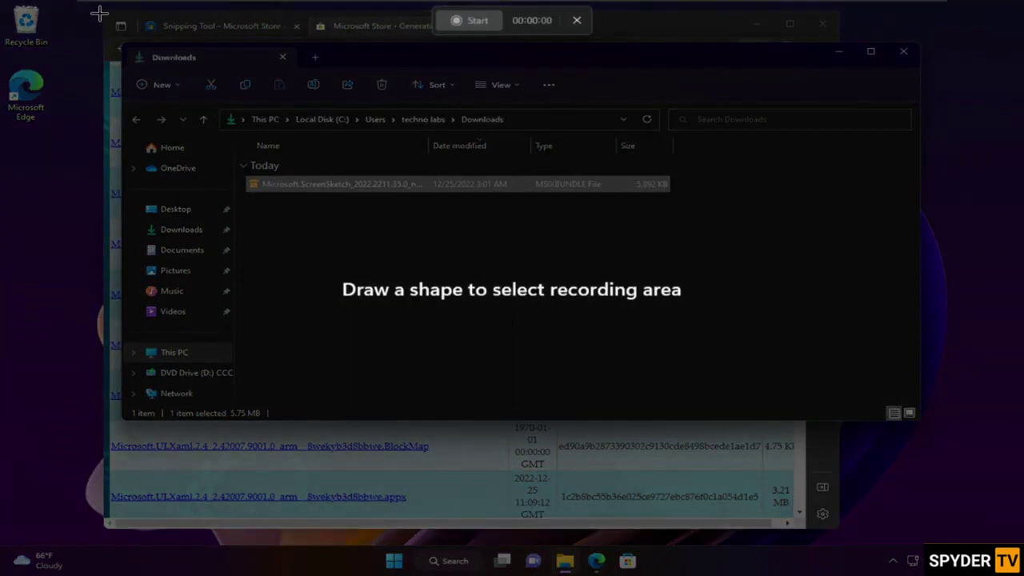
pyautogui.moveTo(105, 9); pyautogui.dragTo(964, 535)
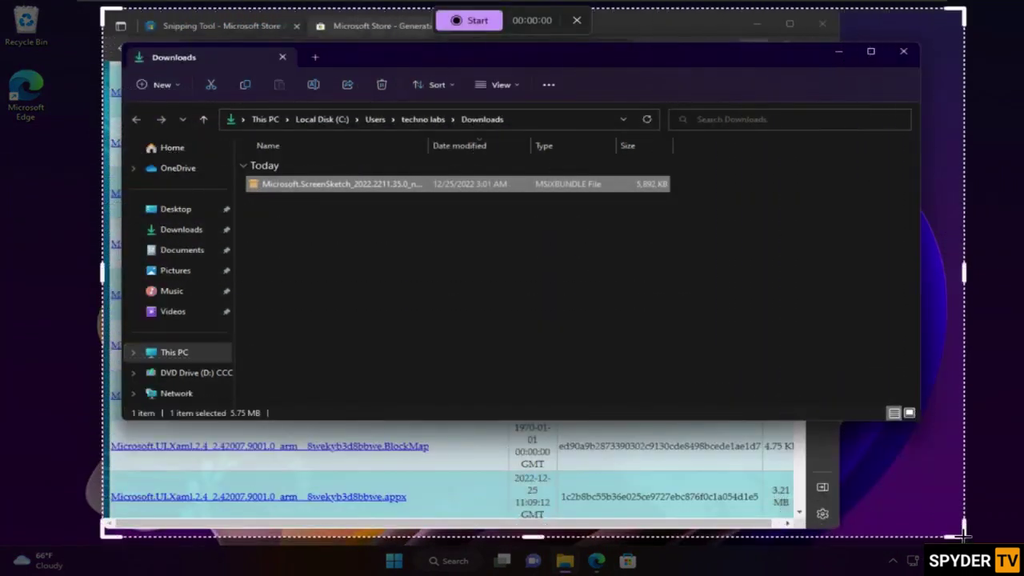
pyautogui.click(478, 21)
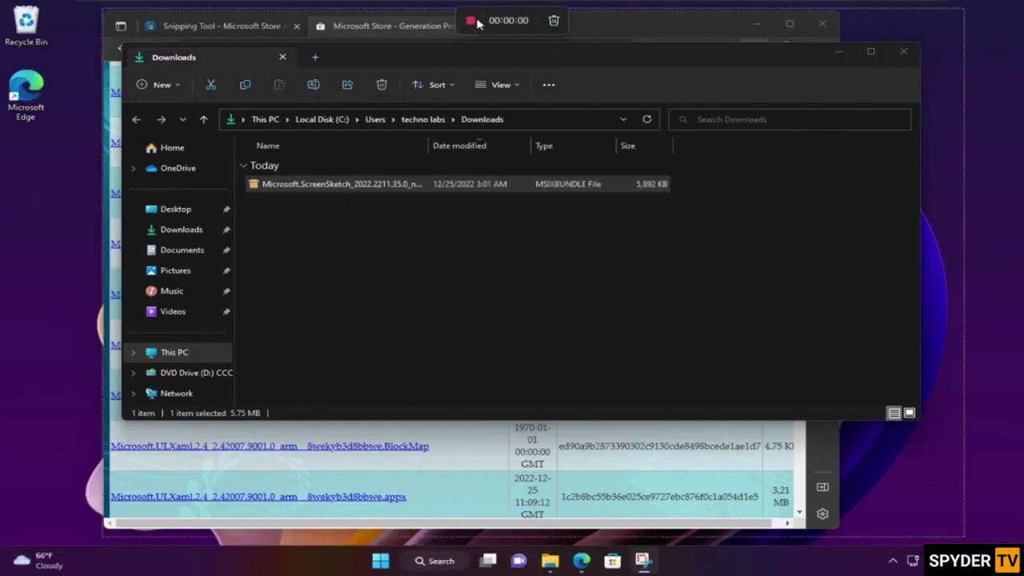
# Minimize the Downloads and browser windows, refresh the desktop, then stop recording at about 13 seconds
pyautogui.click(839, 54)
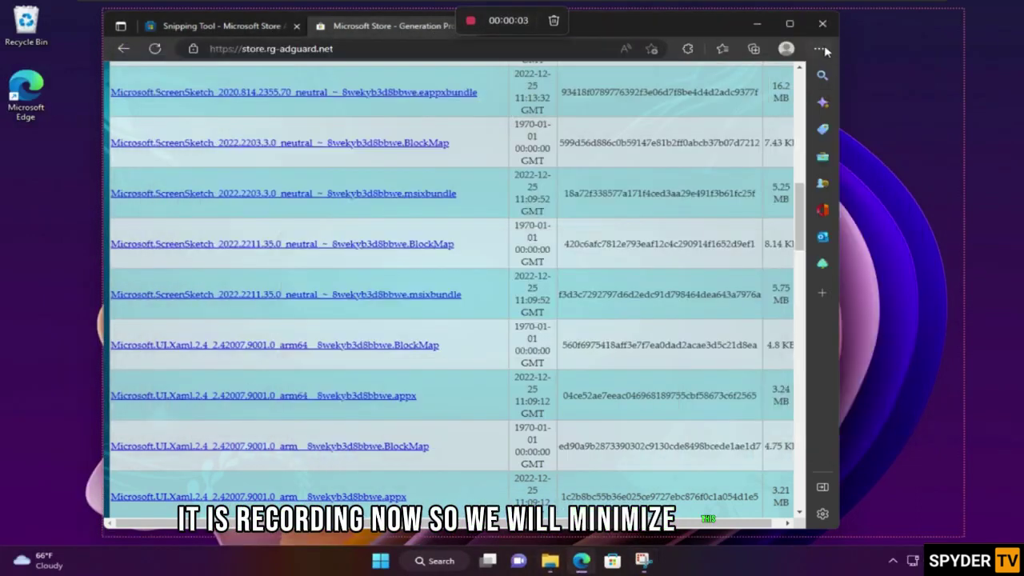
pyautogui.click(754, 26)
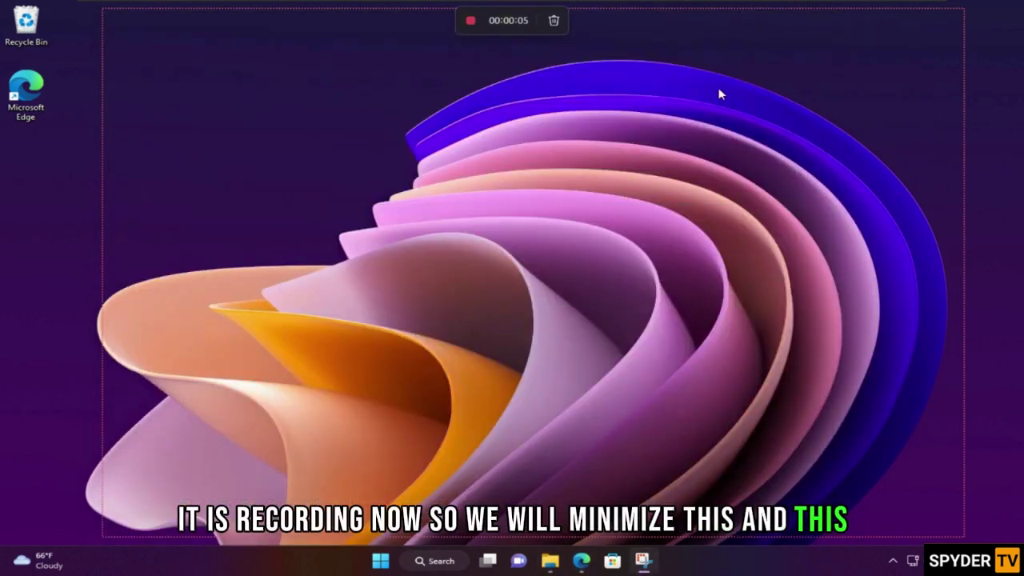
pyautogui.rightClick(221, 109)
pyautogui.click(267, 161)
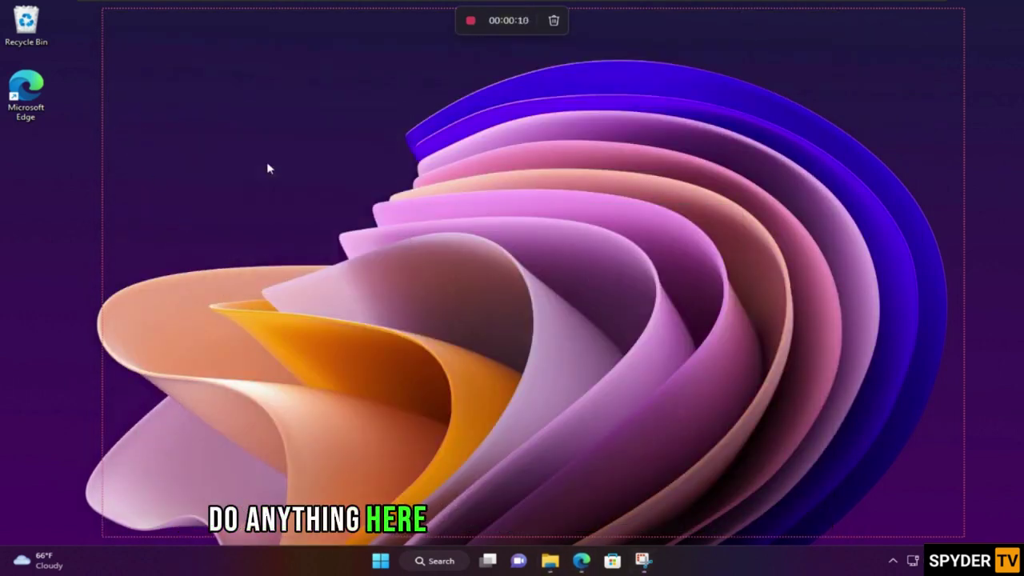
pyautogui.click(476, 25)
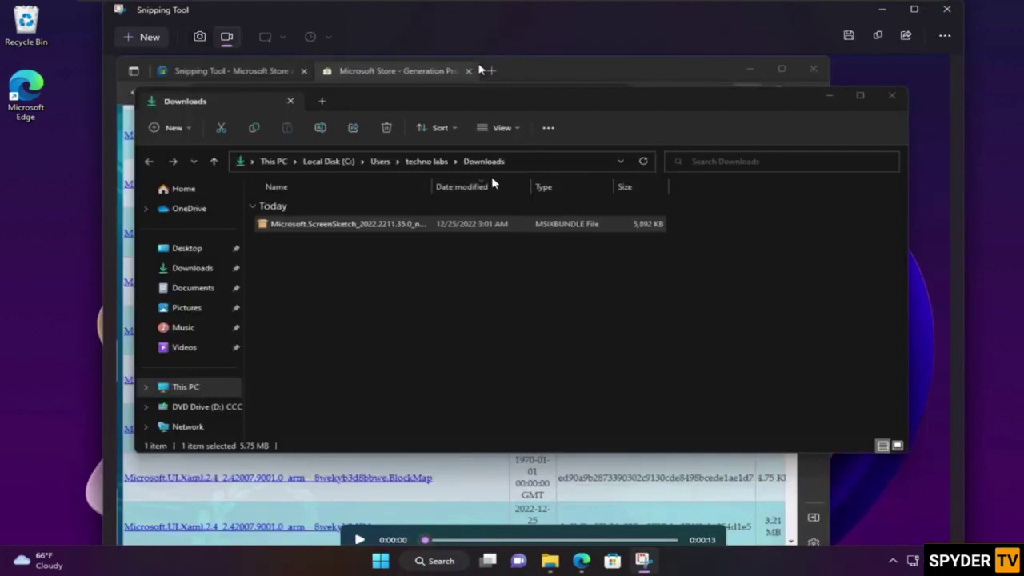
pyautogui.click(360, 540)
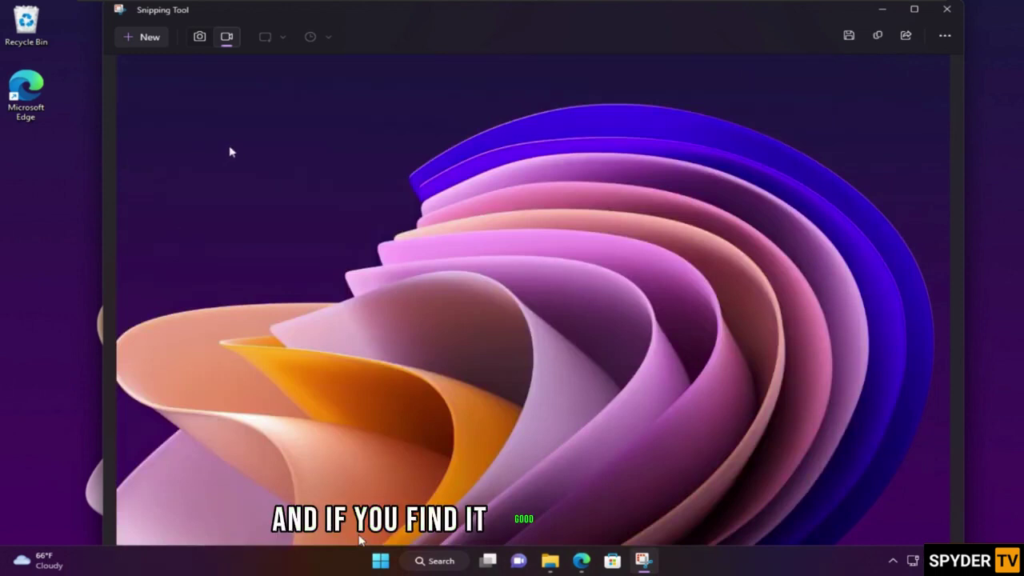
pyautogui.click(849, 37)
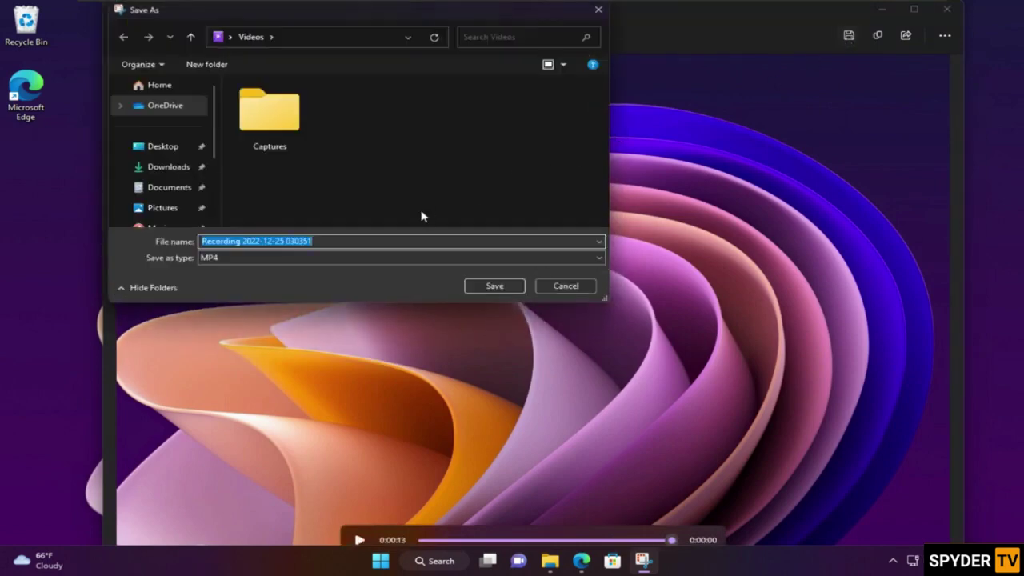
pyautogui.click(169, 167)
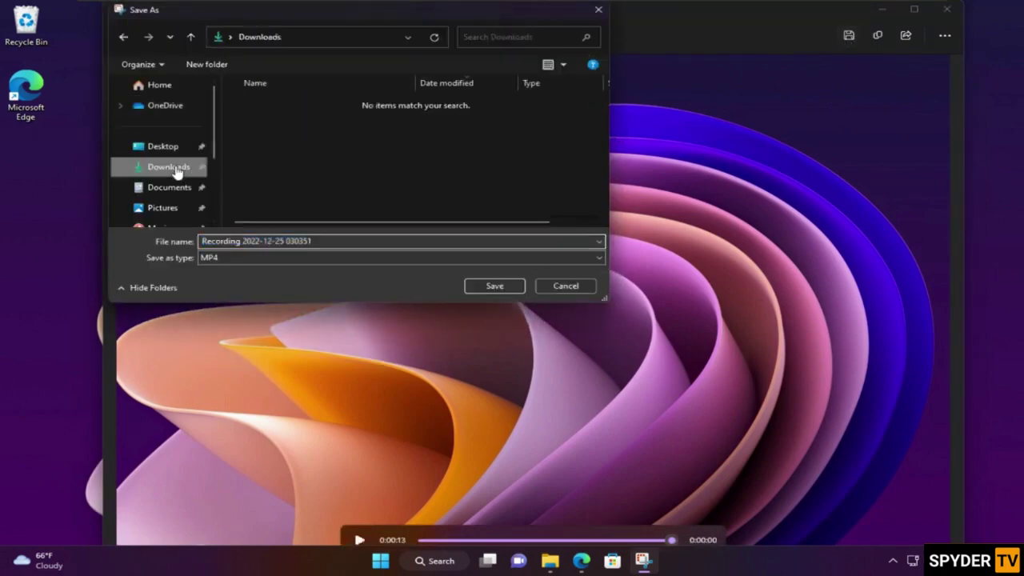
pyautogui.click(494, 285)
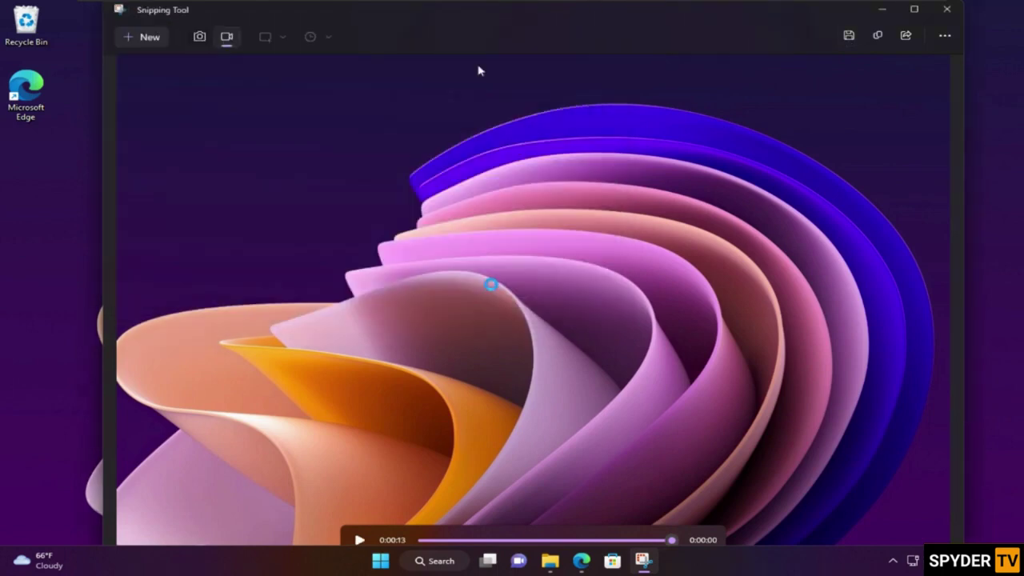
pyautogui.click(949, 16)
pyautogui.click(566, 562)
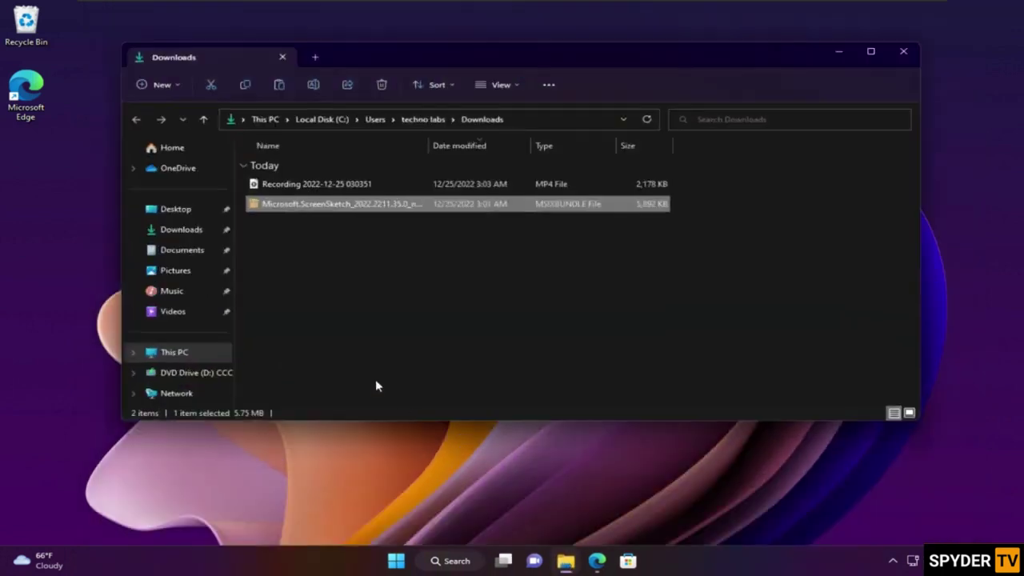
pyautogui.click(315, 186)
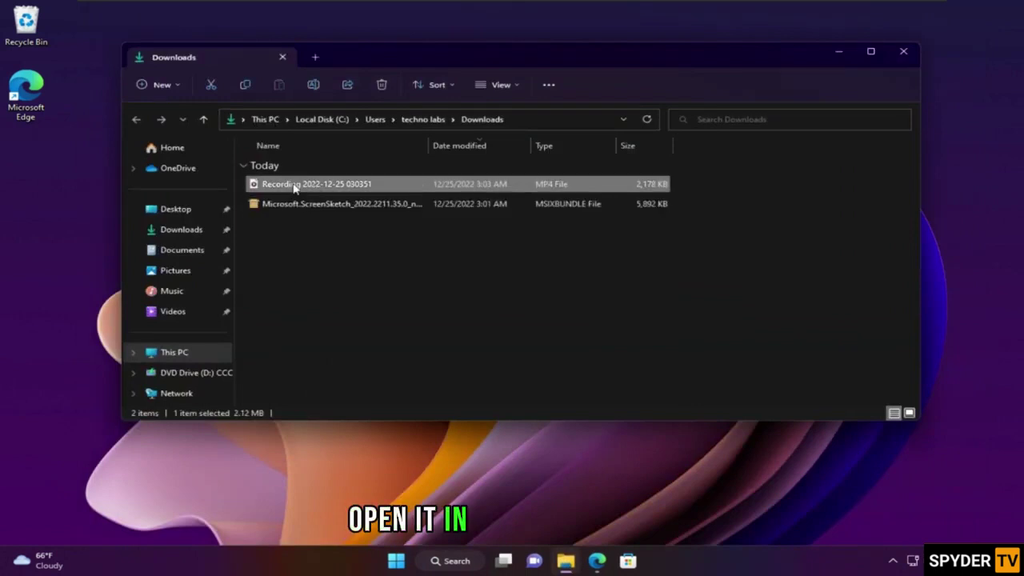
pyautogui.doubleClick(294, 188)
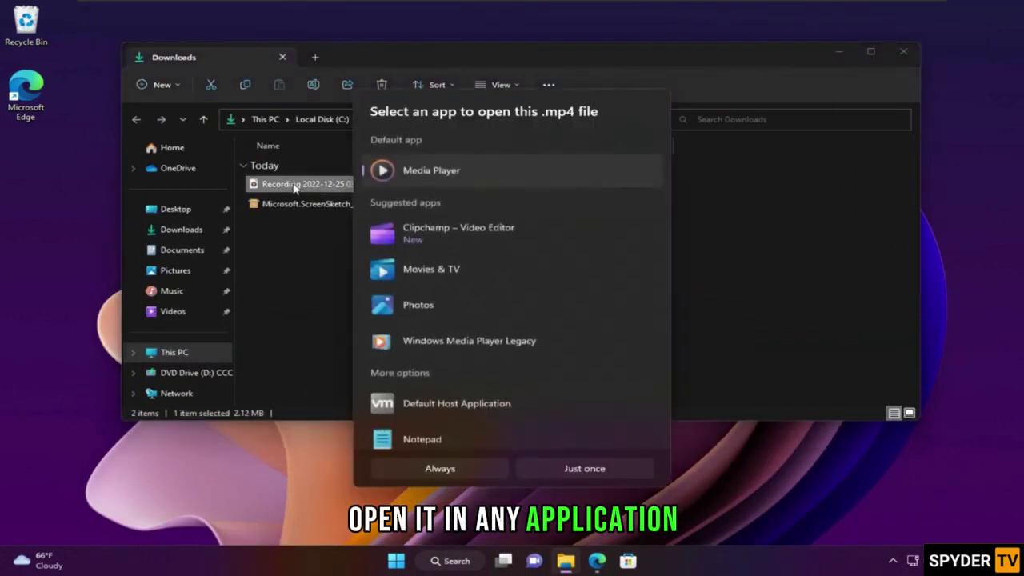
pyautogui.click(418, 276)
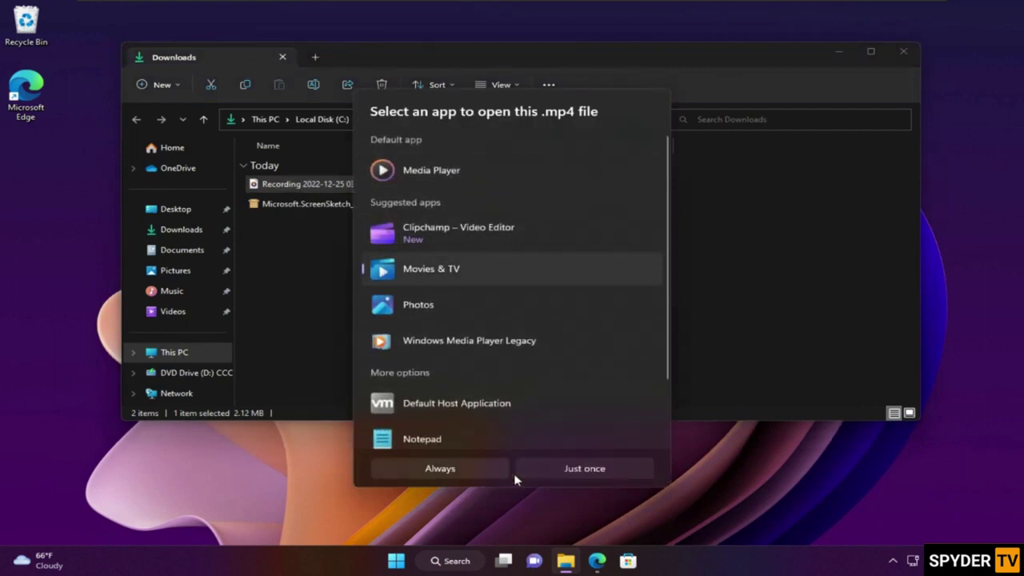
pyautogui.click(554, 476)
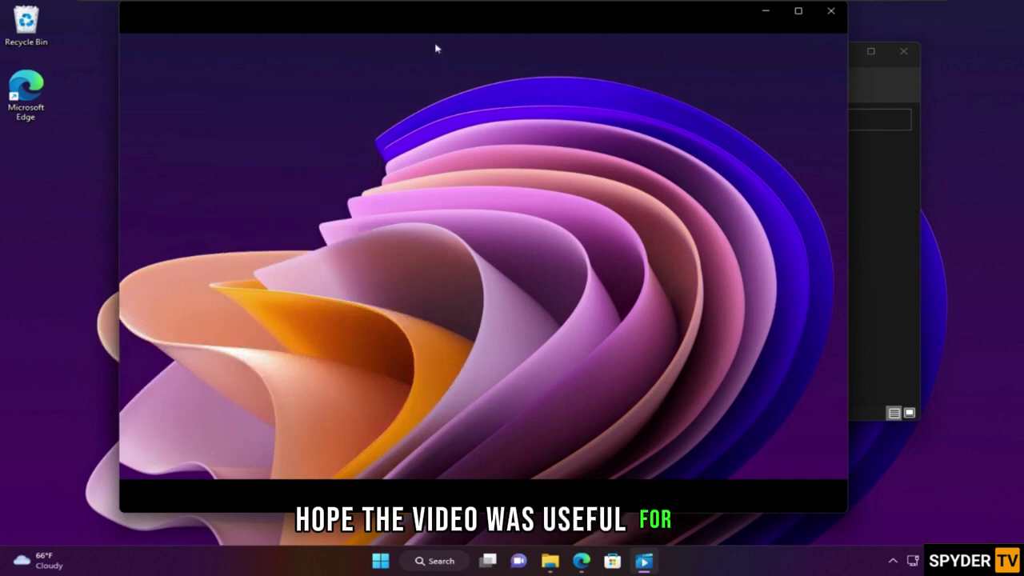
pyautogui.click(827, 18)
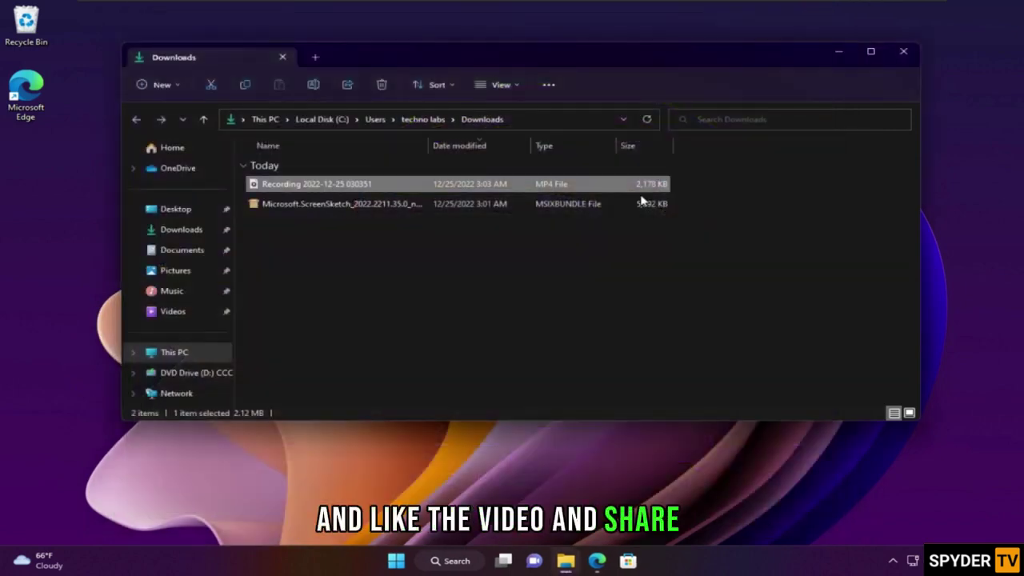